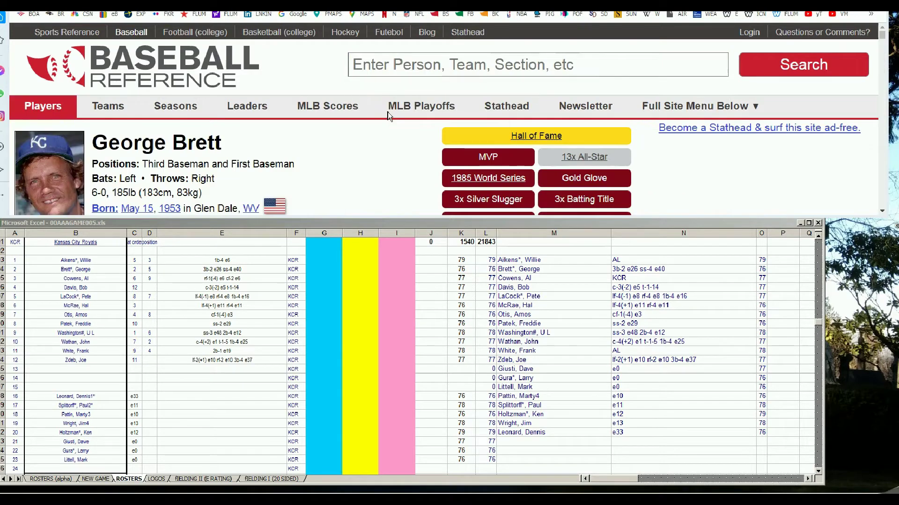
Consult George Brett's season batting statistics and enter 10000 in the blue column G of his Kansas City Royals roster row
left_click(882, 203)
left_click_drag(882, 203, 882, 205)
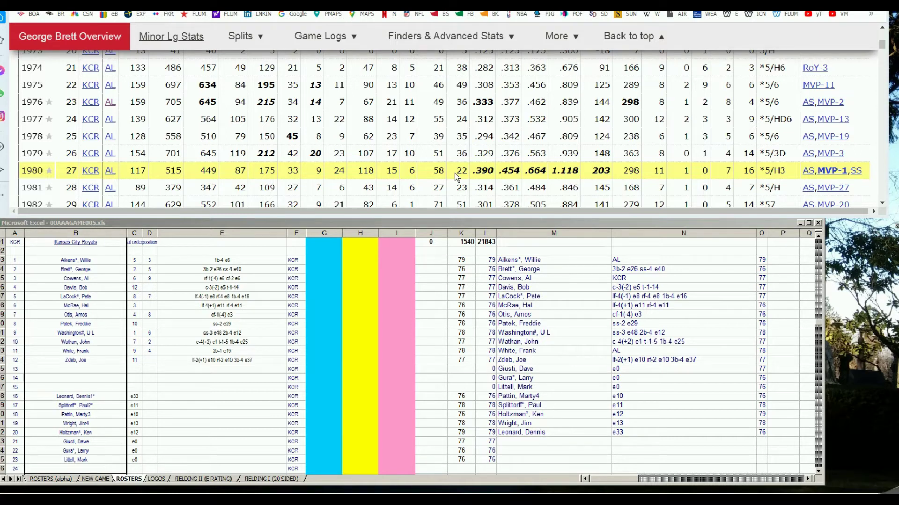
left_click(317, 269)
left_click(318, 270)
type("10000")
key("Return")
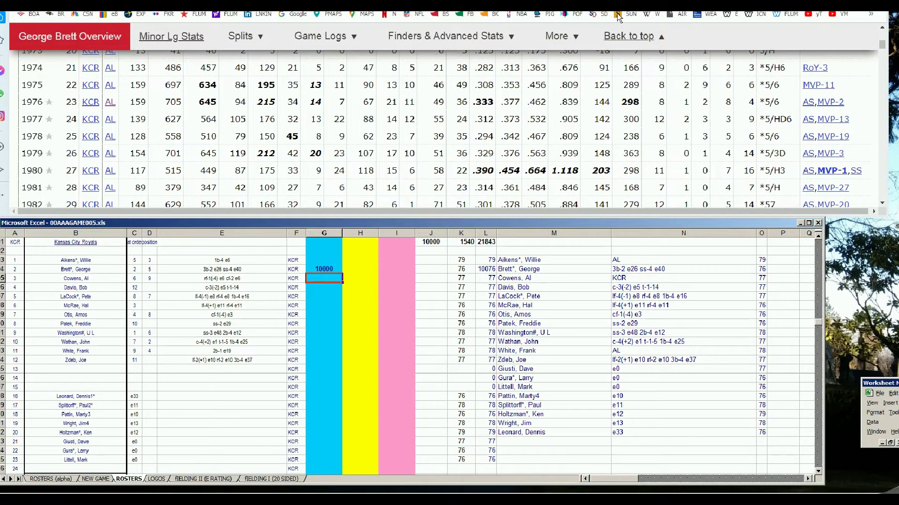
Search Baseball Reference for "mcrae", open Hal McRae's player page and view his 1970s season batting statistics
left_click(882, 42)
left_click_drag(882, 43, 882, 29)
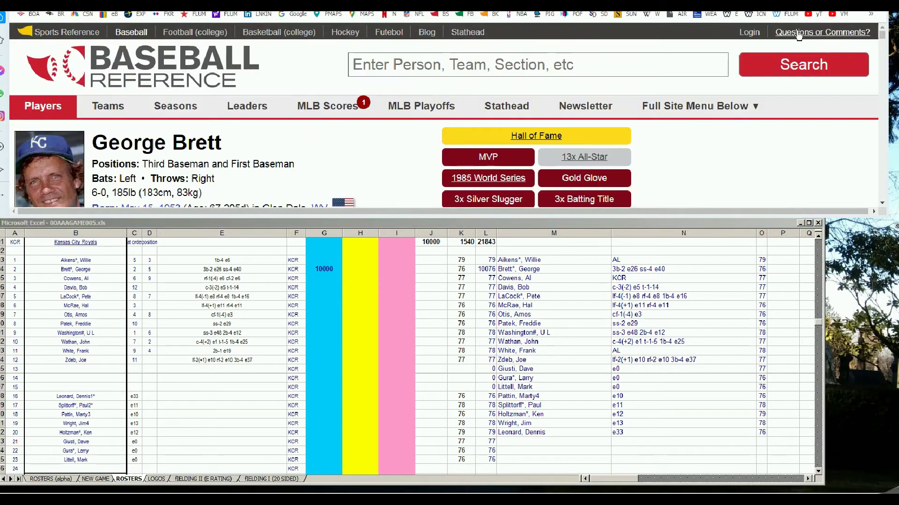
type("mcrae")
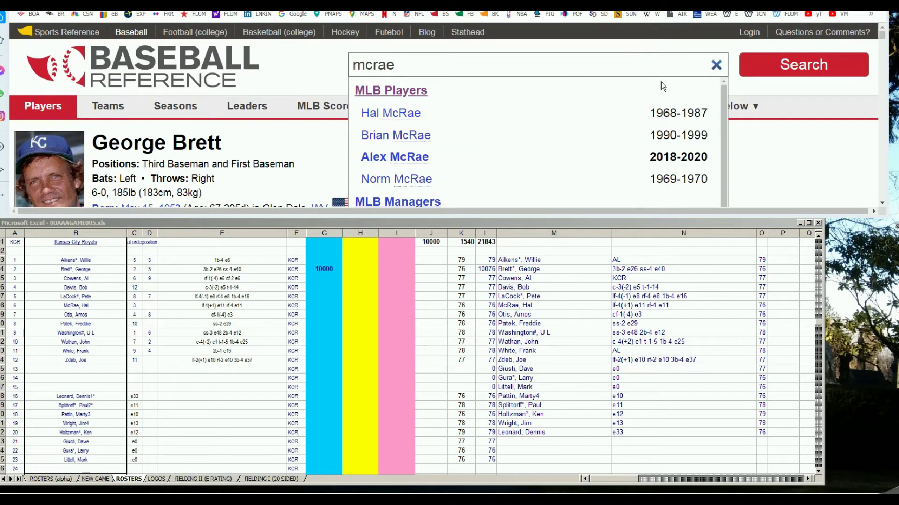
left_click(432, 114)
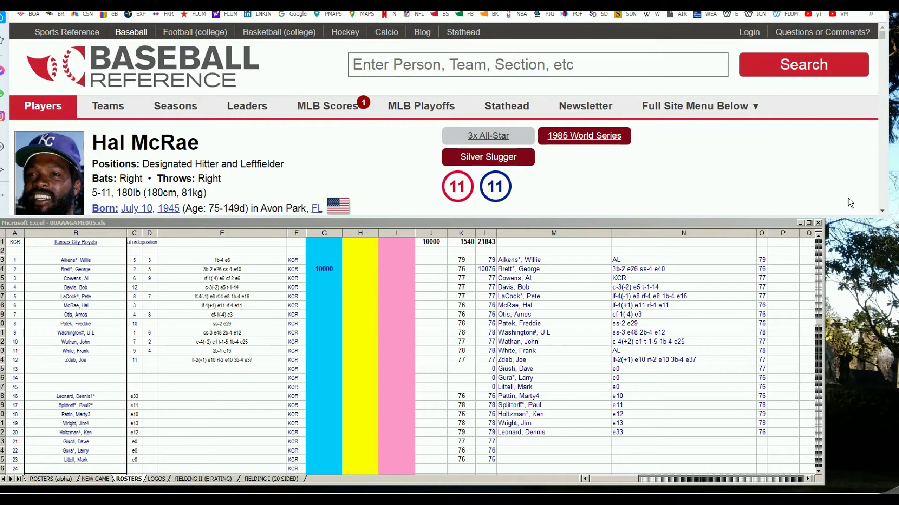
left_click(882, 211)
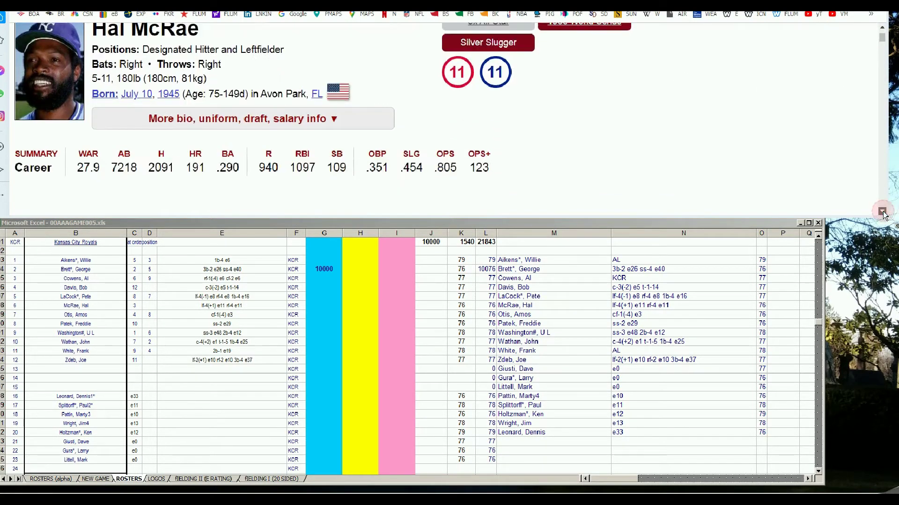
left_click(883, 211)
left_click(882, 212)
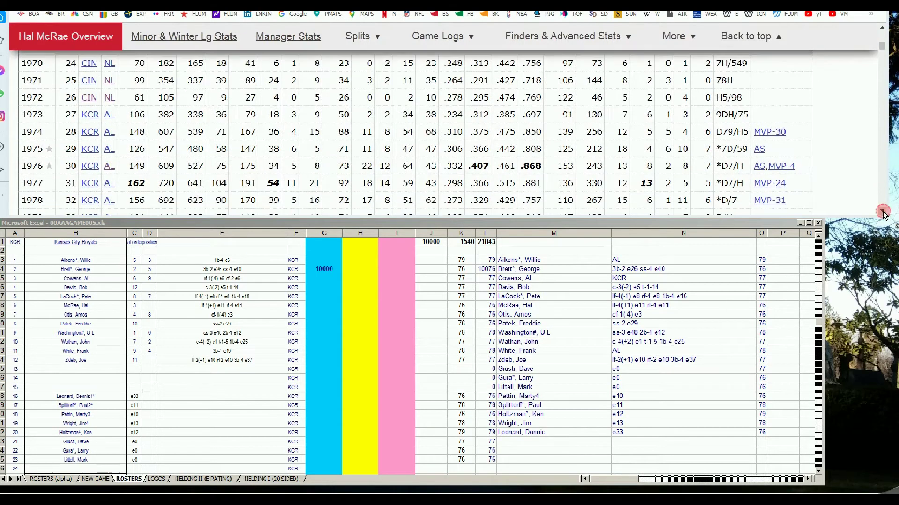
left_click(882, 211)
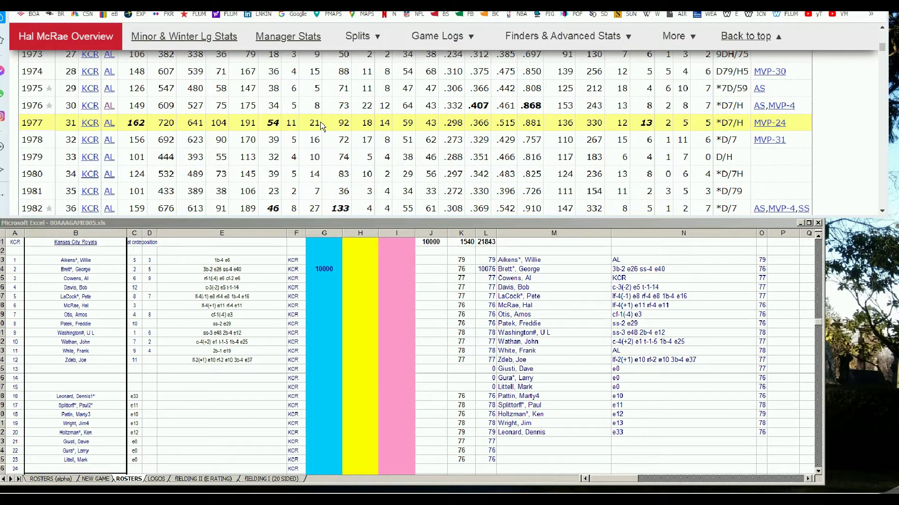
In Hal McRae's roster row, enter 10000 in the blue column G and "trade?" in the yellow column H
left_click(317, 279)
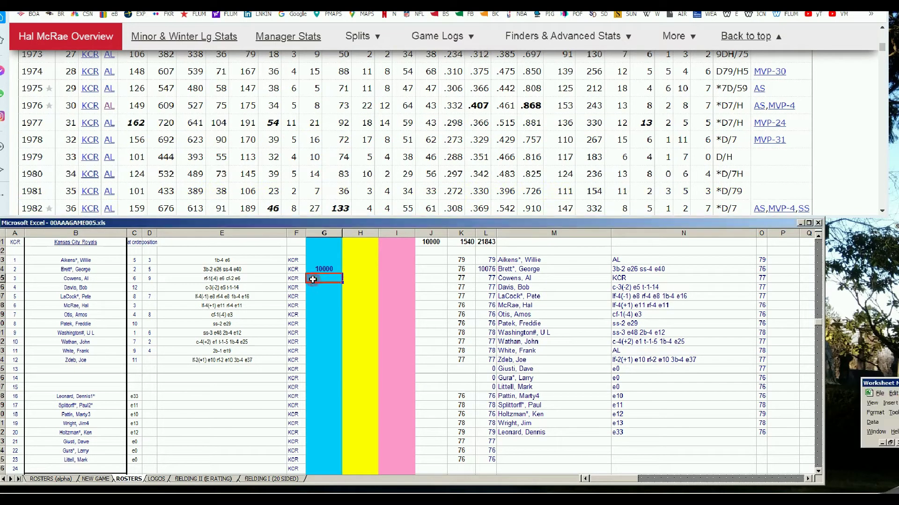
key("Down")
key("Down")
key("Down")
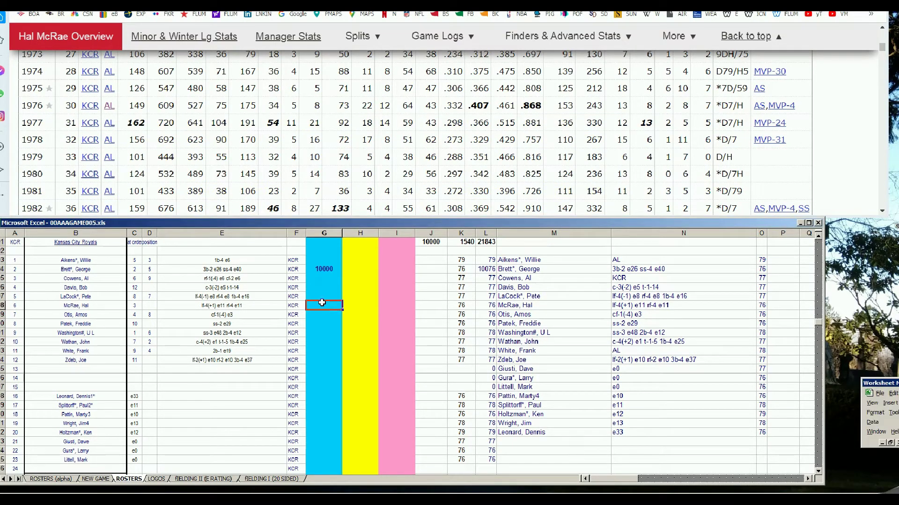
type("10000")
key("Tab")
type("trade?")
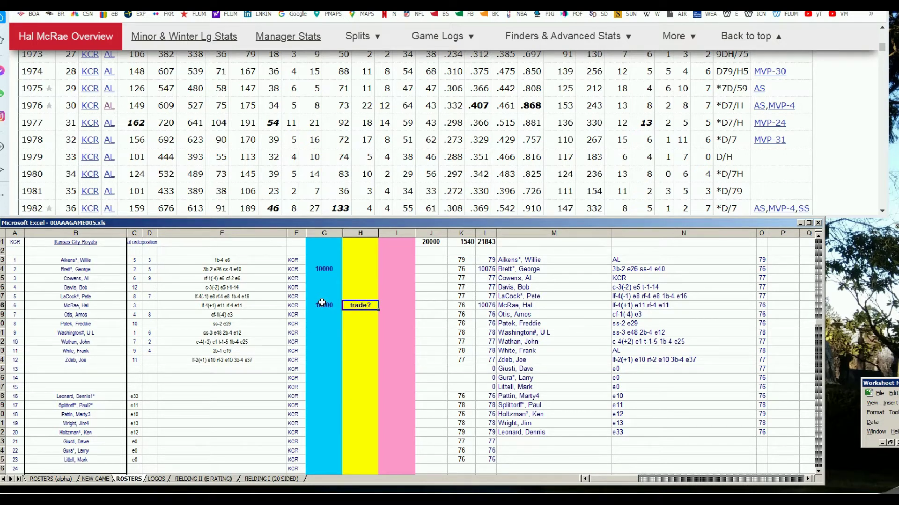
left_click(322, 303)
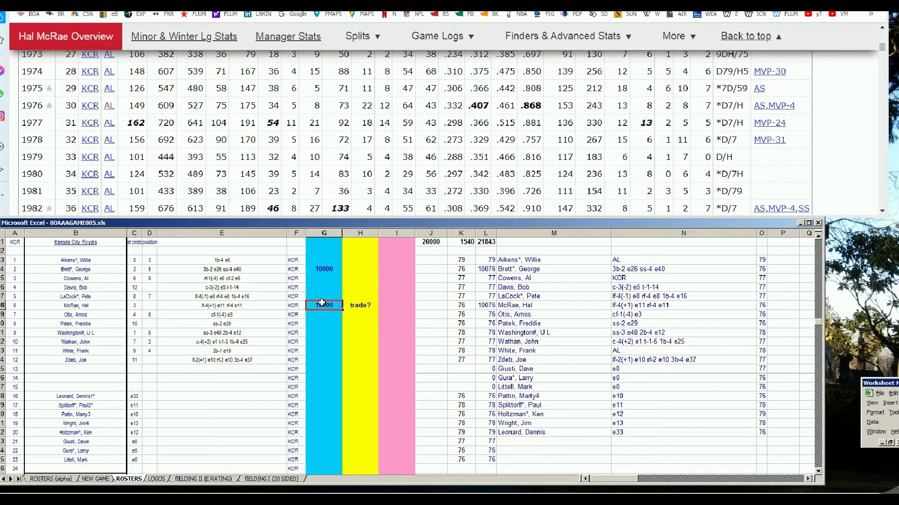
Search Baseball Reference for "otis", open Amos Otis's player page and view his 1970s season batting statistics
left_click(883, 44)
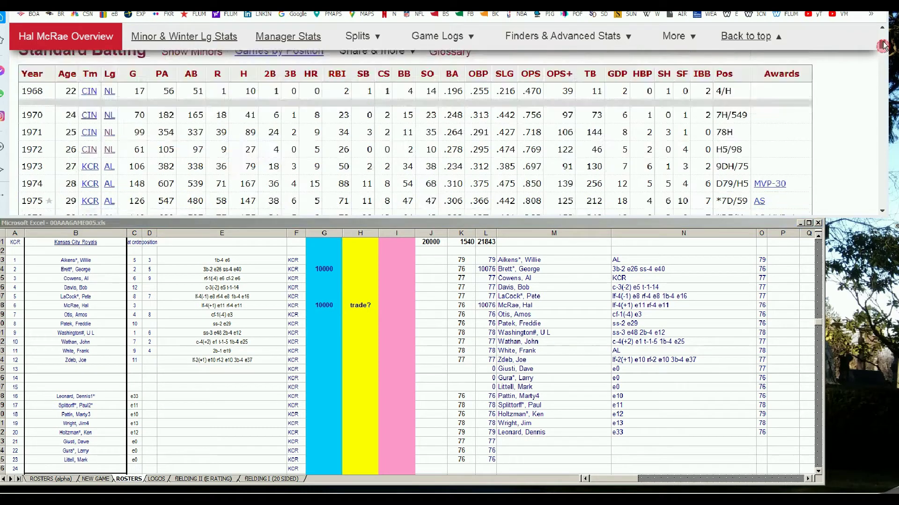
left_click(883, 44)
left_click(630, 65)
type("o")
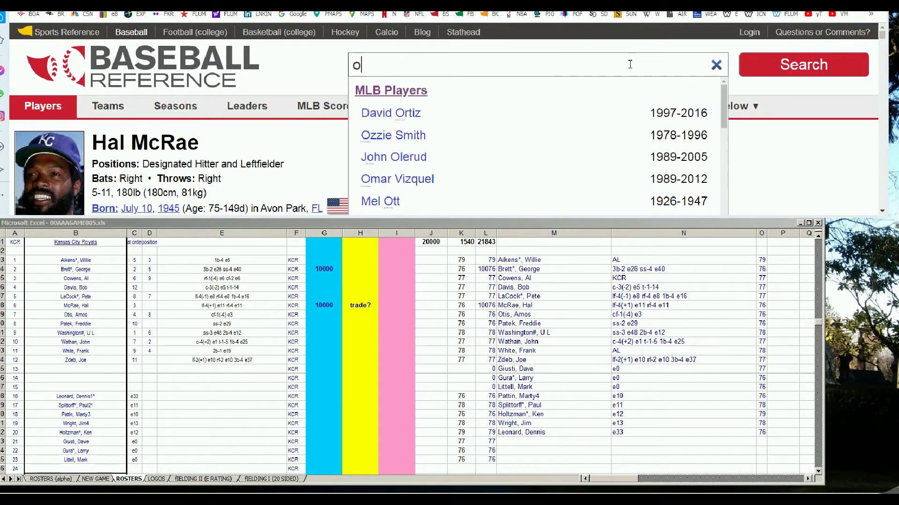
type("tis")
left_click(427, 114)
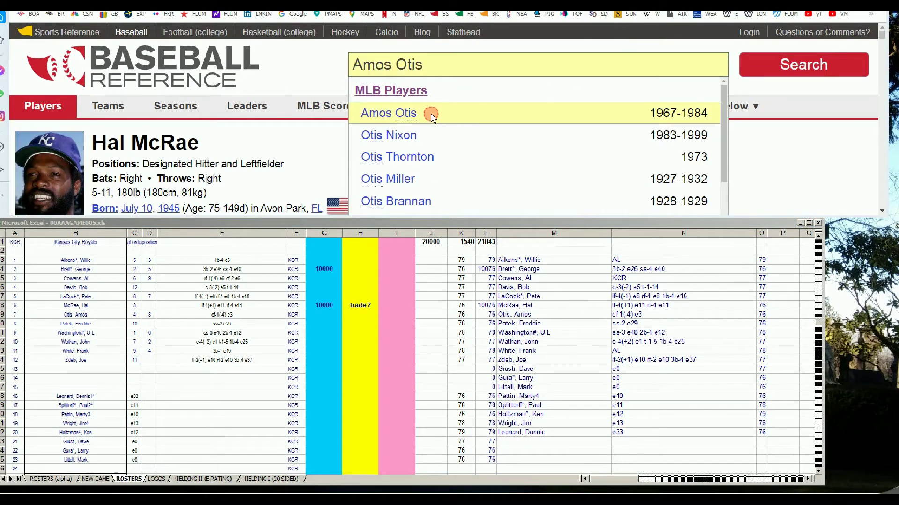
scroll(676, 145, "down", 8)
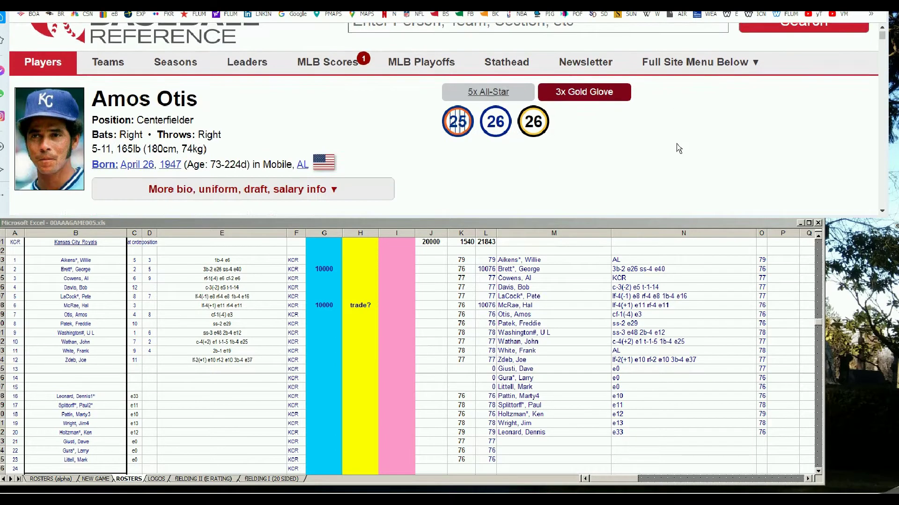
scroll(681, 145, "down", 3)
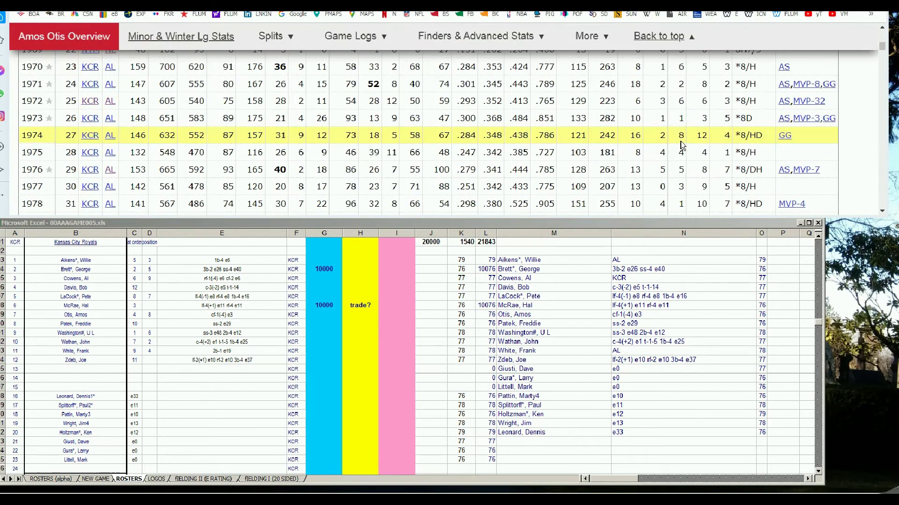
scroll(682, 145, "down", 1)
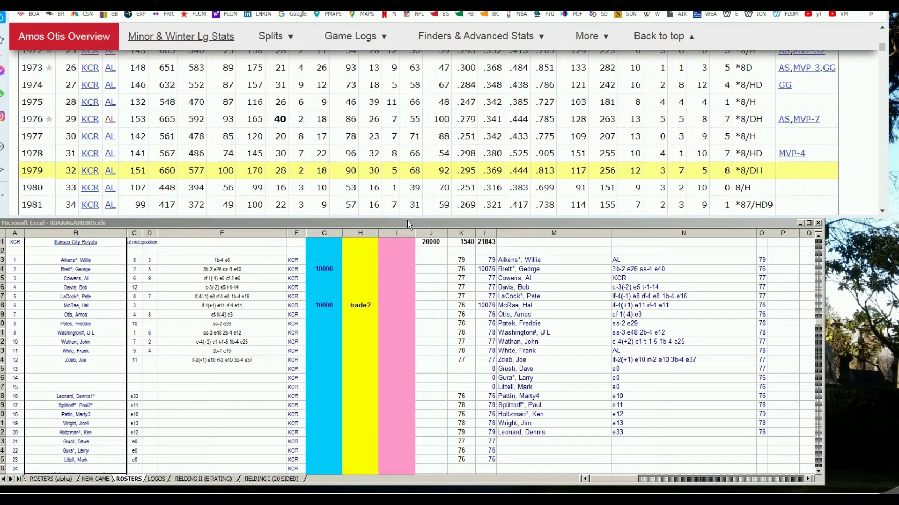
Enter 10000 in the blue column G of Amos Otis's roster row
left_click(320, 307)
left_click(319, 316)
type("10000")
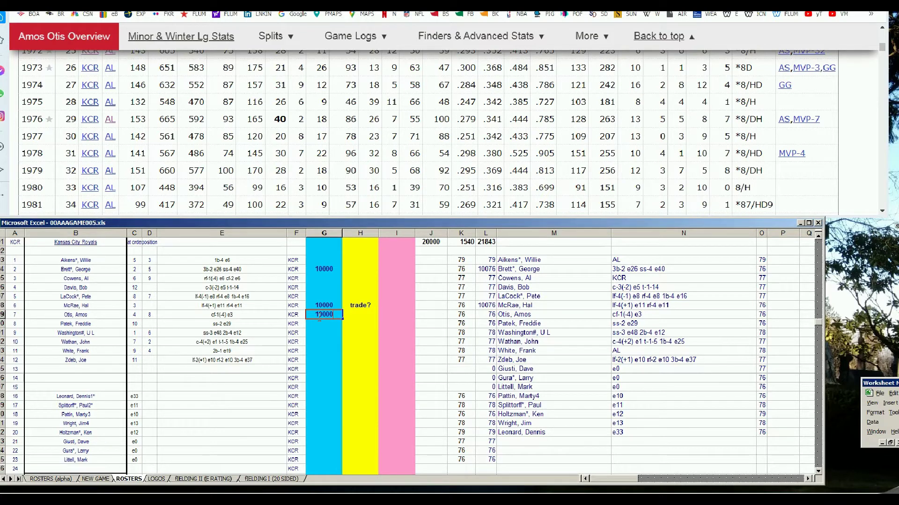
key("Return")
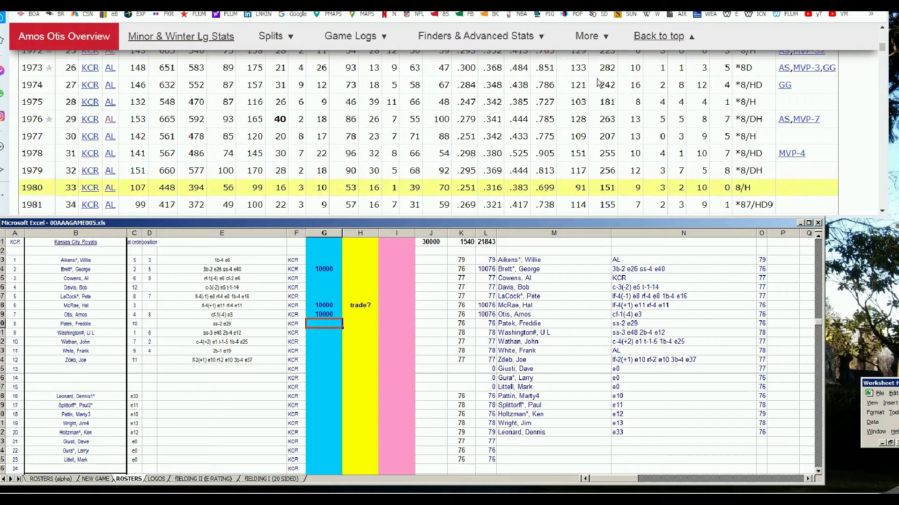
Search Baseball Reference for "patek", open Freddie Patek's player page and view his 1970s season batting statistics
left_click_drag(883, 52, 882, 29)
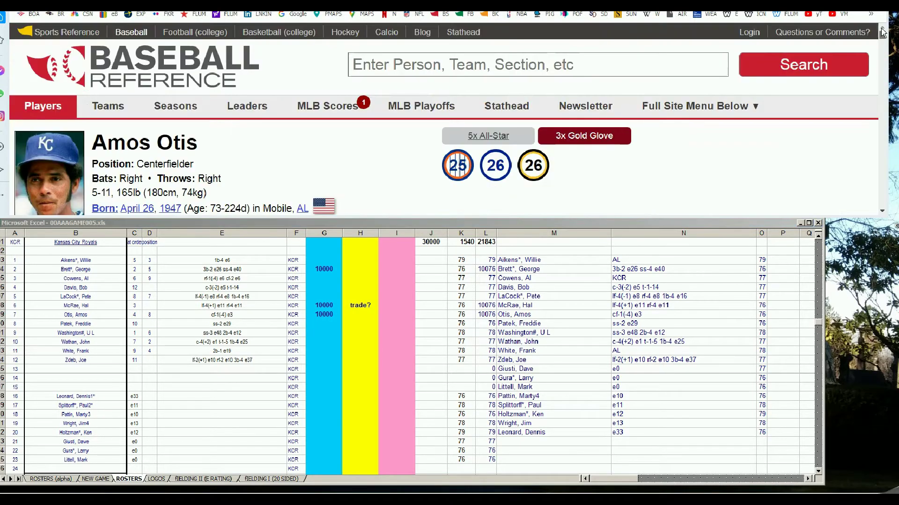
left_click(669, 68)
type("patek")
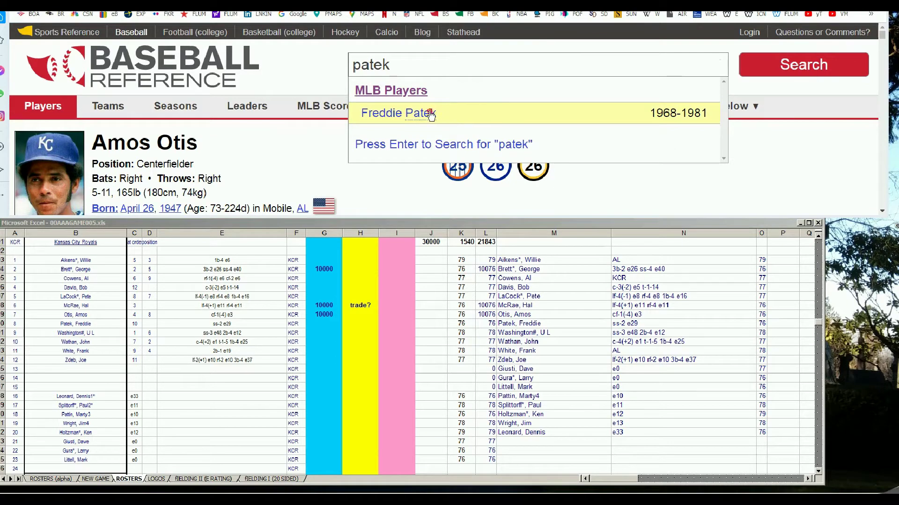
left_click(429, 114)
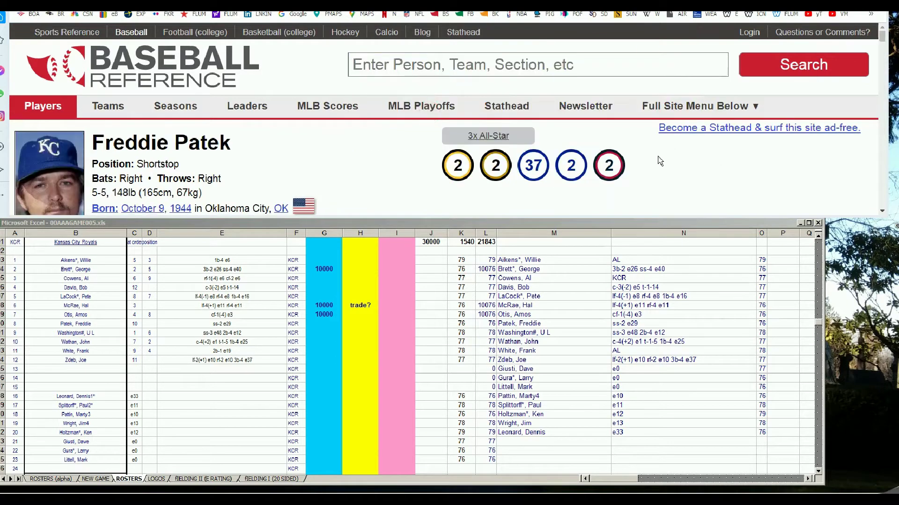
left_click(882, 212)
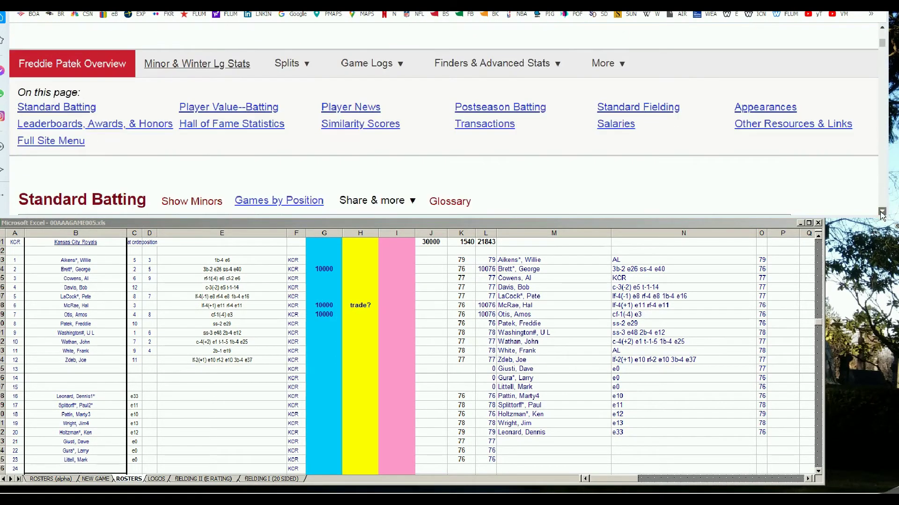
left_click(882, 213)
left_click(882, 212)
left_click(882, 213)
left_click(881, 213)
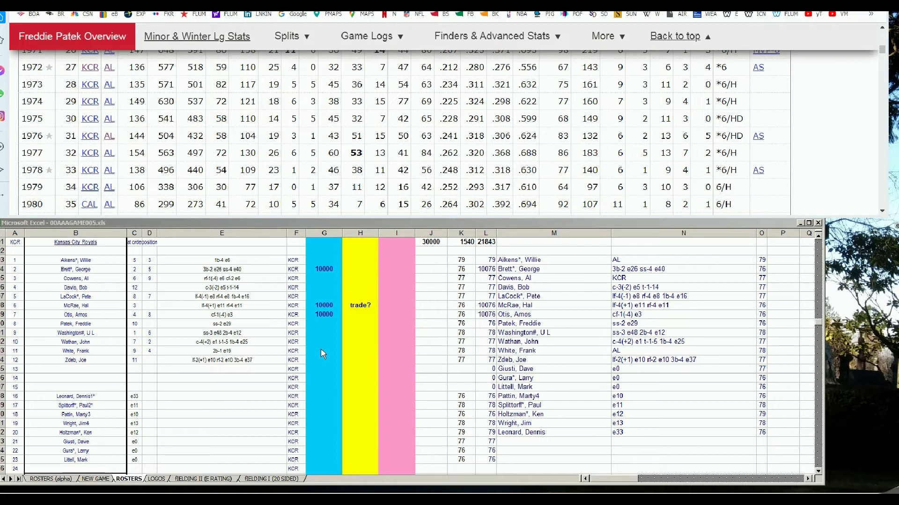
Enter 100 in the yellow column H of Freddie Patek's roster row
left_click(354, 334)
key("Right")
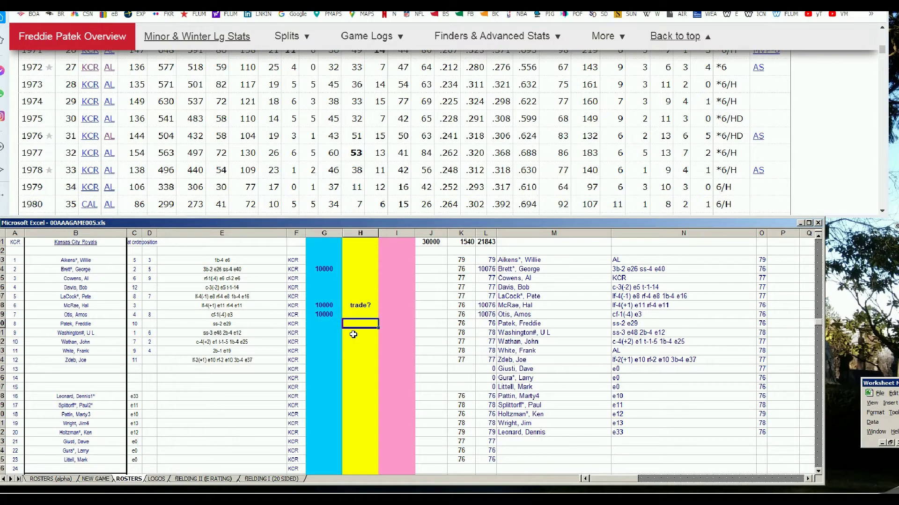
type("100")
Search Baseball Reference for "leonard", open Dennis Leonard's player page and view his season pitching statistics
left_click_drag(884, 52, 882, 34)
left_click(689, 64)
type("leonard")
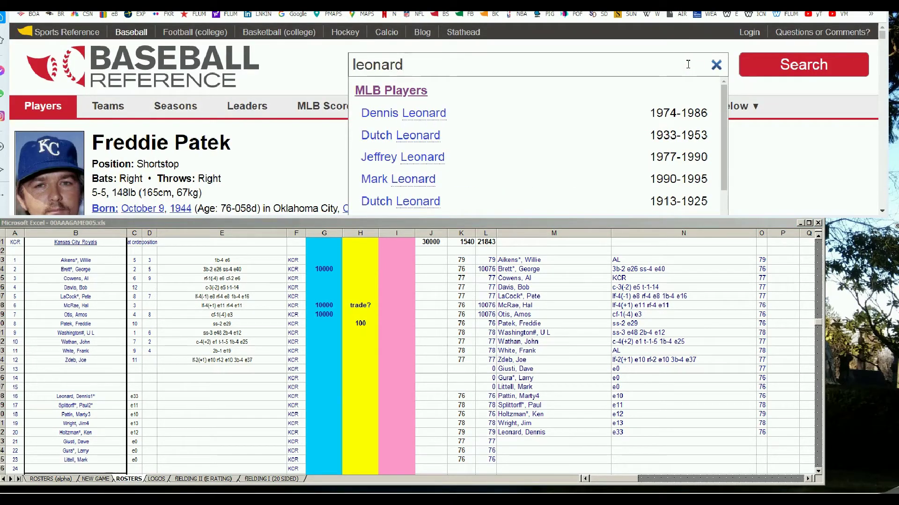
left_click(431, 114)
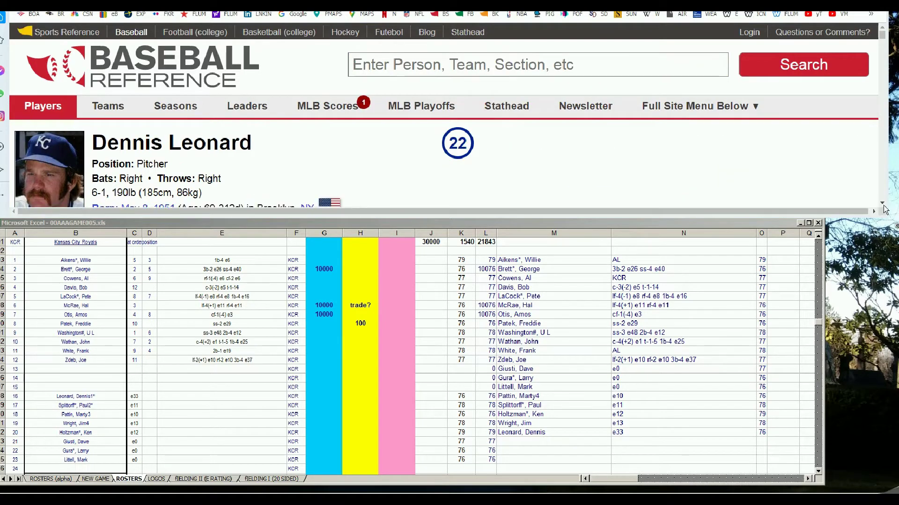
left_click(883, 204)
scroll(883, 204, "down", 12)
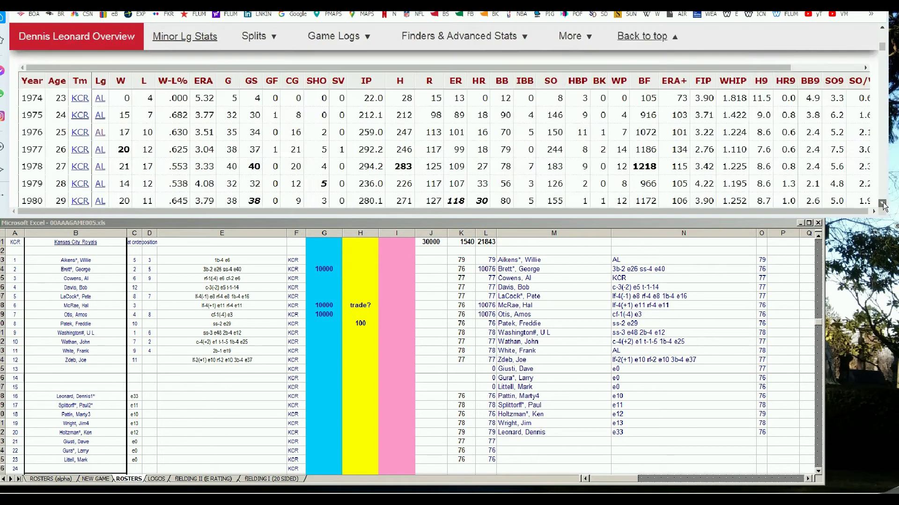
left_click(880, 28)
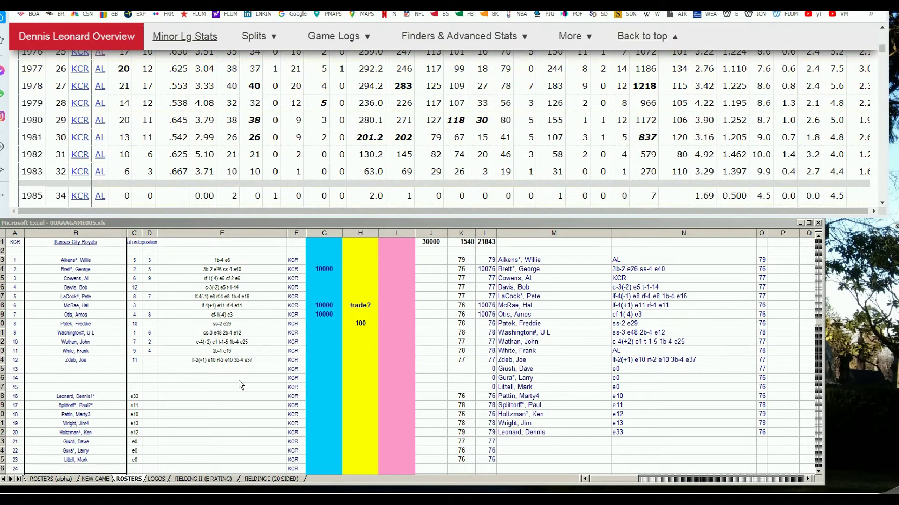
left_click(307, 399)
left_click(311, 399)
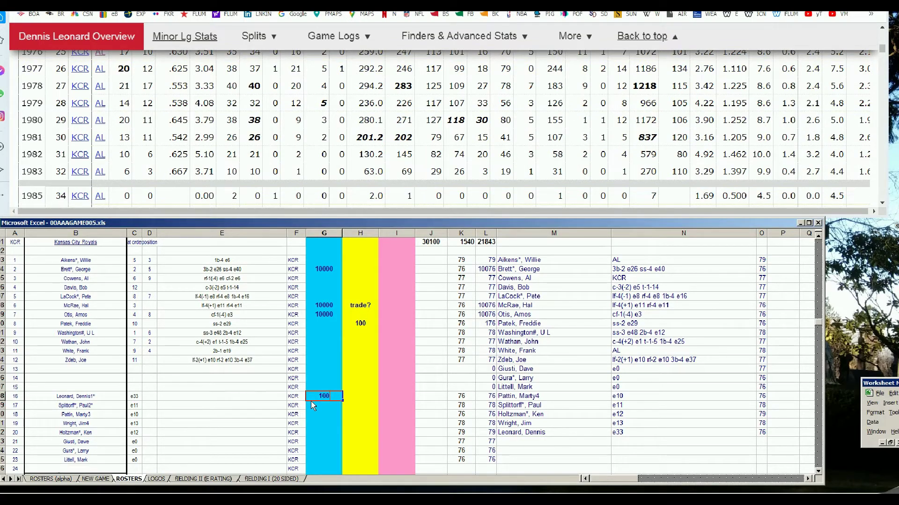
key("Return")
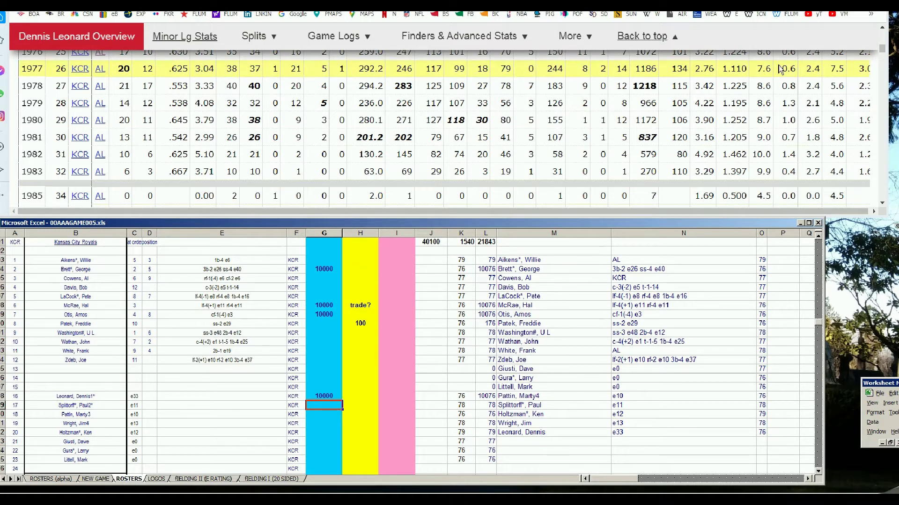
Search Baseball Reference for "pattin", open Marty Pattin's player page and view his 1970s season pitching statistics
left_click_drag(882, 51, 883, 33)
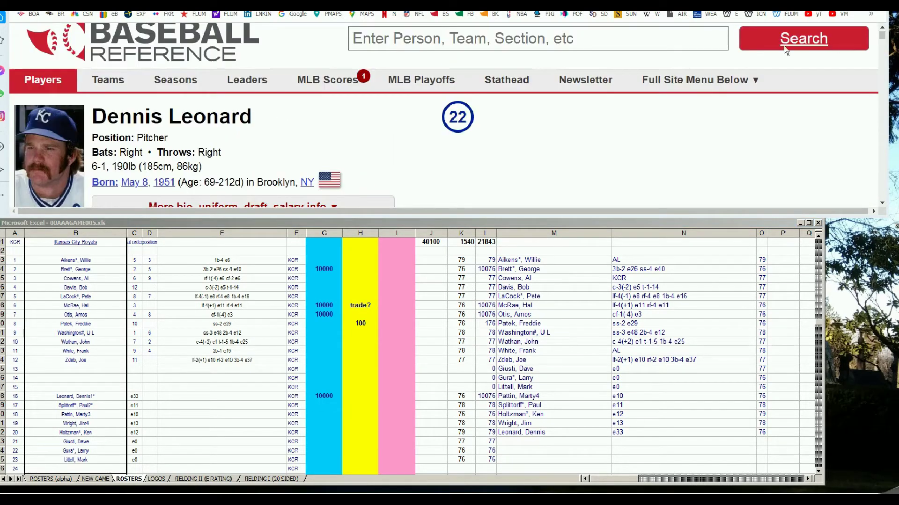
type("patt")
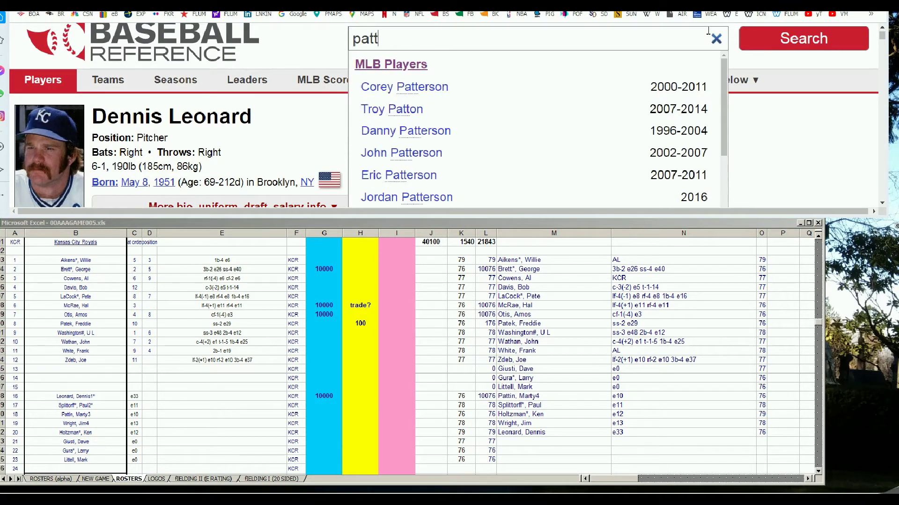
type("in")
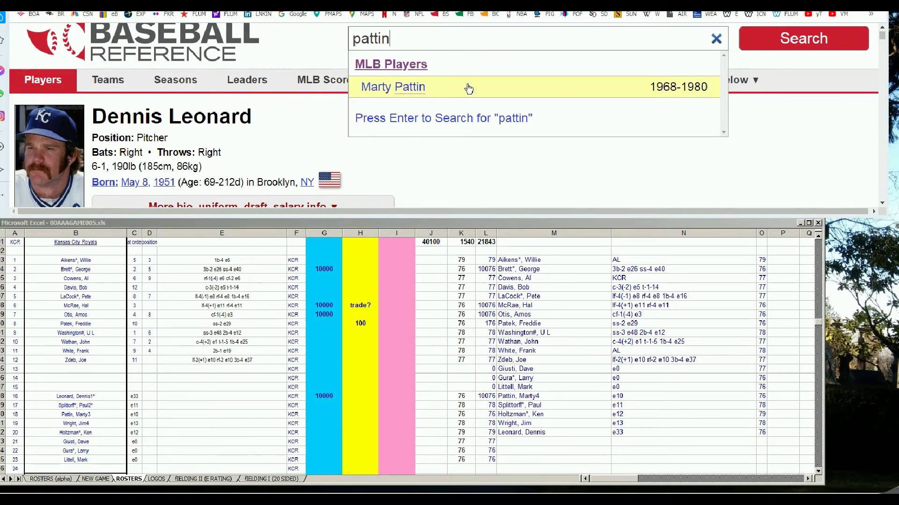
left_click(422, 88)
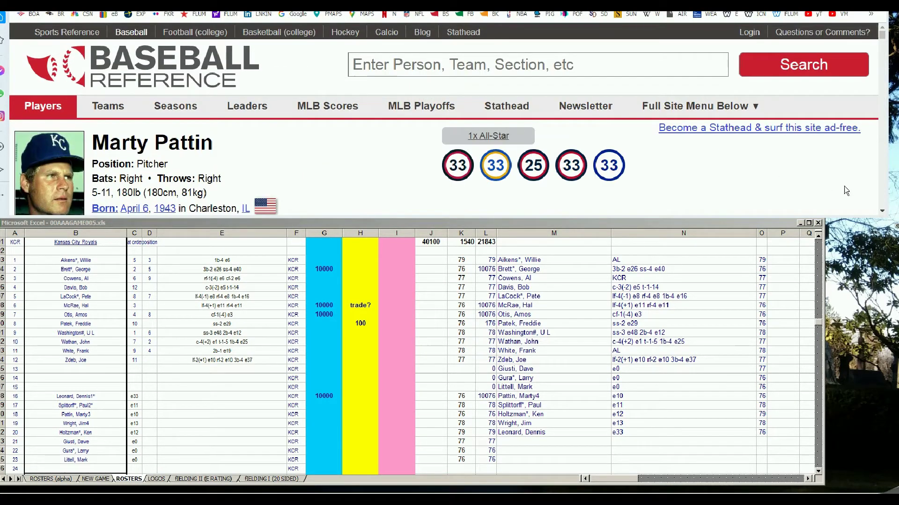
left_click(881, 204)
left_click_drag(882, 206, 882, 207)
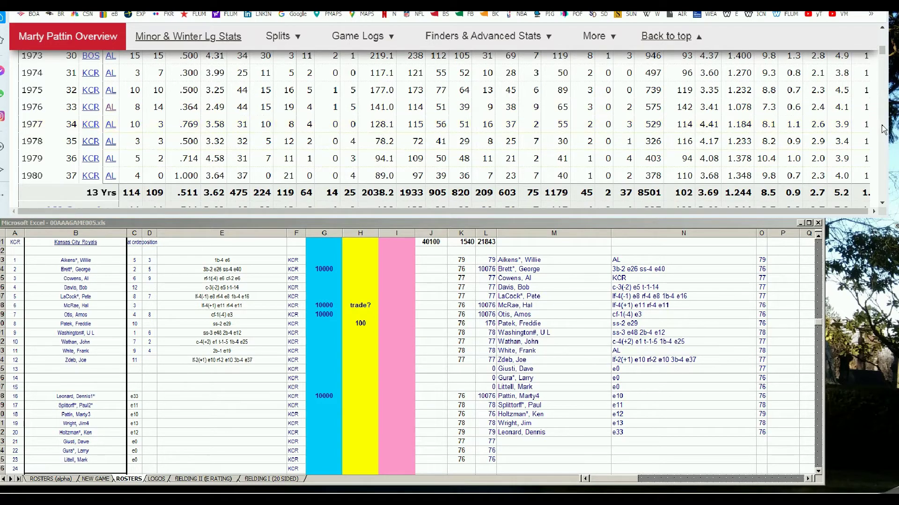
scroll(883, 35, "up", 3)
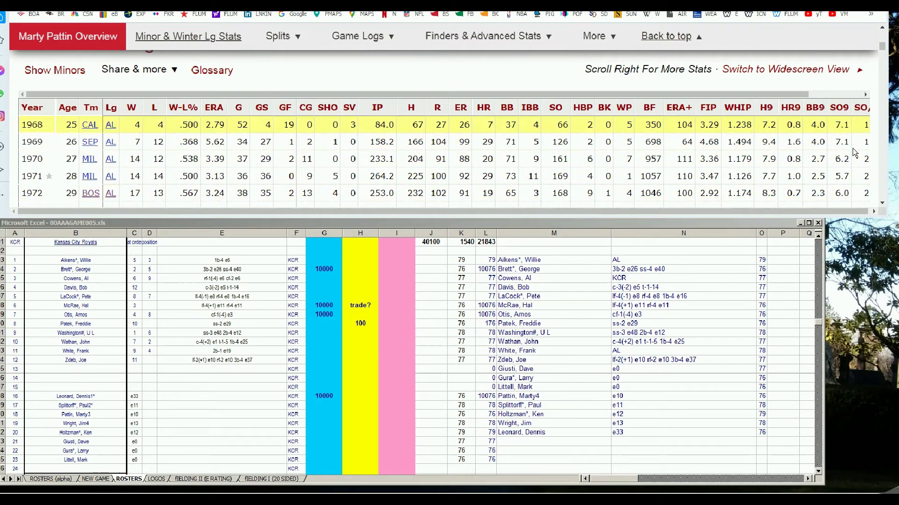
left_click(882, 204)
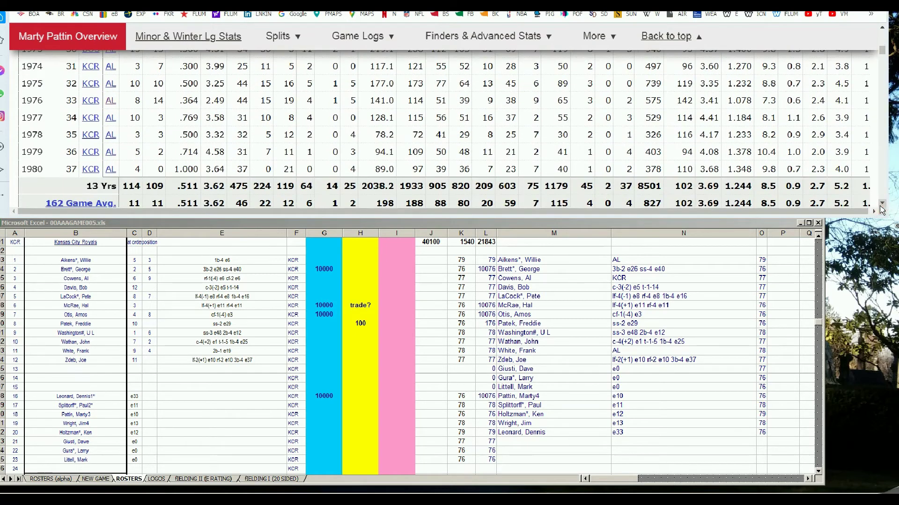
mouse_move(202, 110)
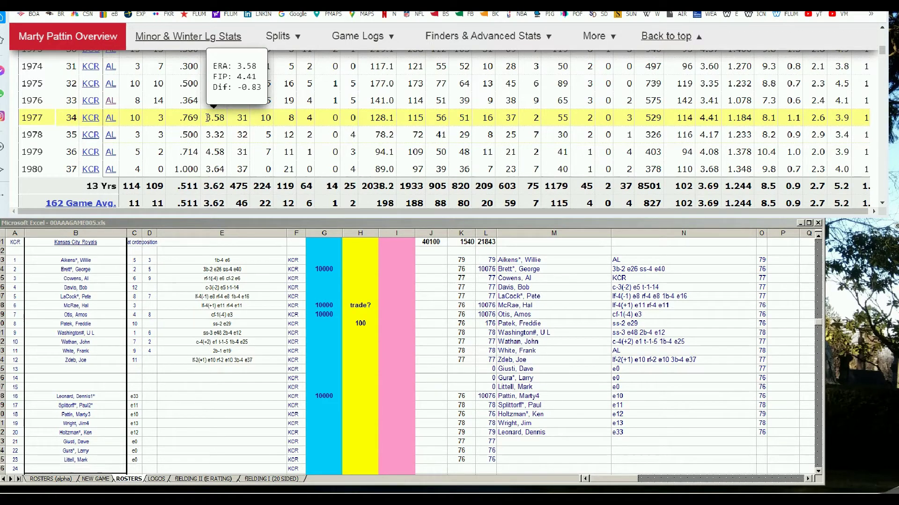
Enter 10000 in the blue column G and "trade?" in the yellow column H of Marty Pattin's roster row
left_click(349, 405)
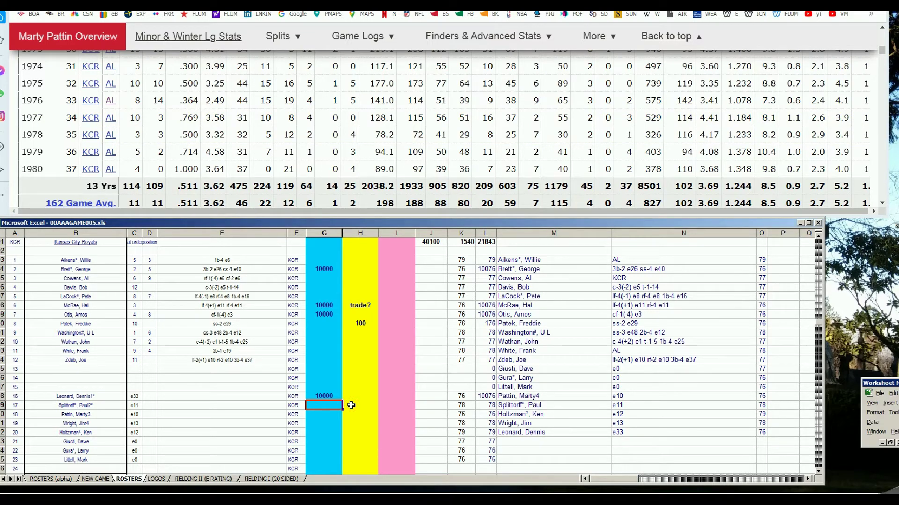
key("Down")
key("Right")
key("Left")
type("10000")
key("Right")
type("t")
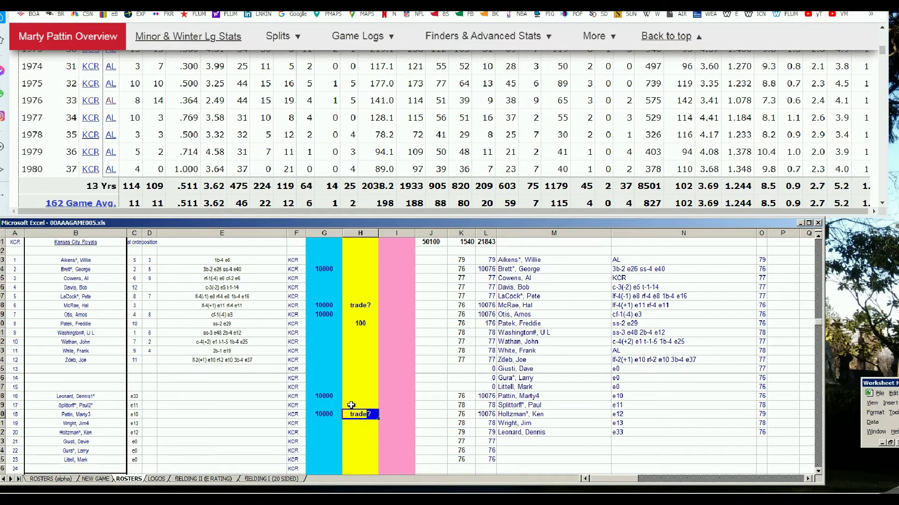
key("Return")
Search Baseball Reference for "gura", open Larry Gura's player page and view his season pitching statistics
left_click(883, 54)
left_click_drag(883, 53, 883, 33)
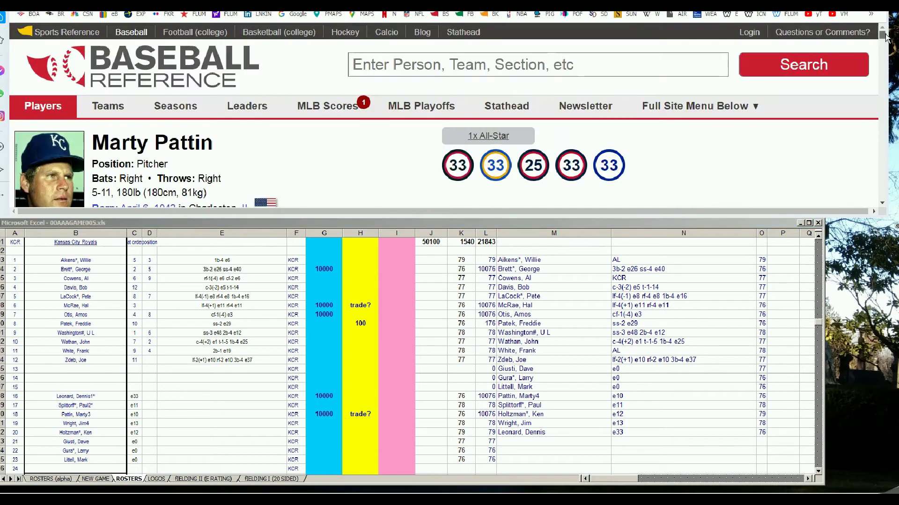
left_click(646, 59)
type("gura")
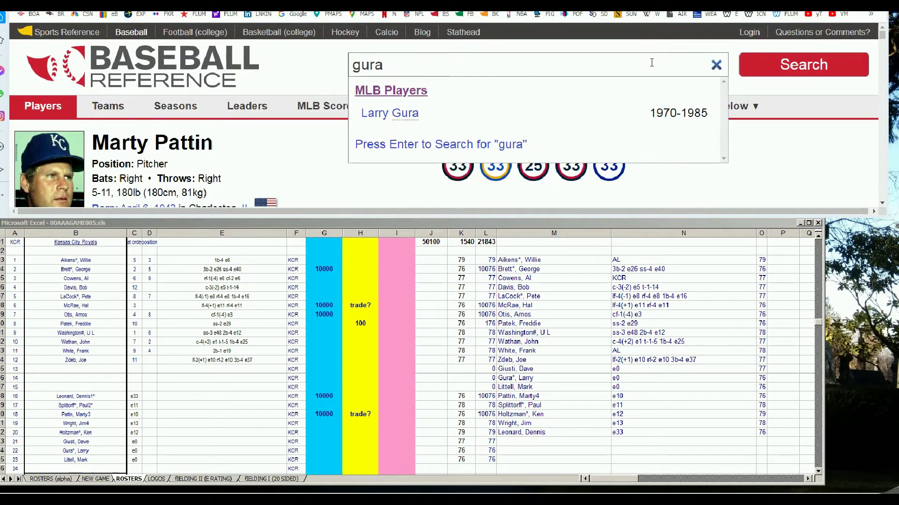
left_click(397, 115)
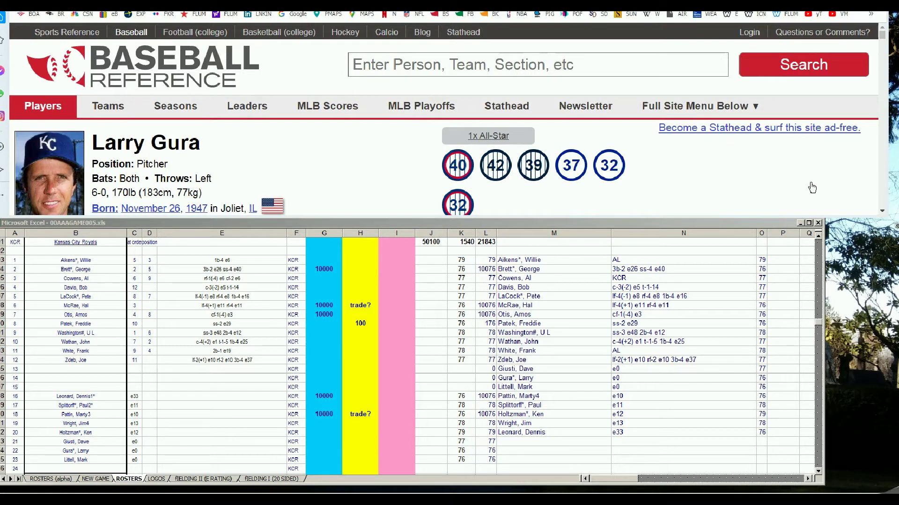
scroll(885, 206, "down", 10)
scroll(885, 206, "down", 3)
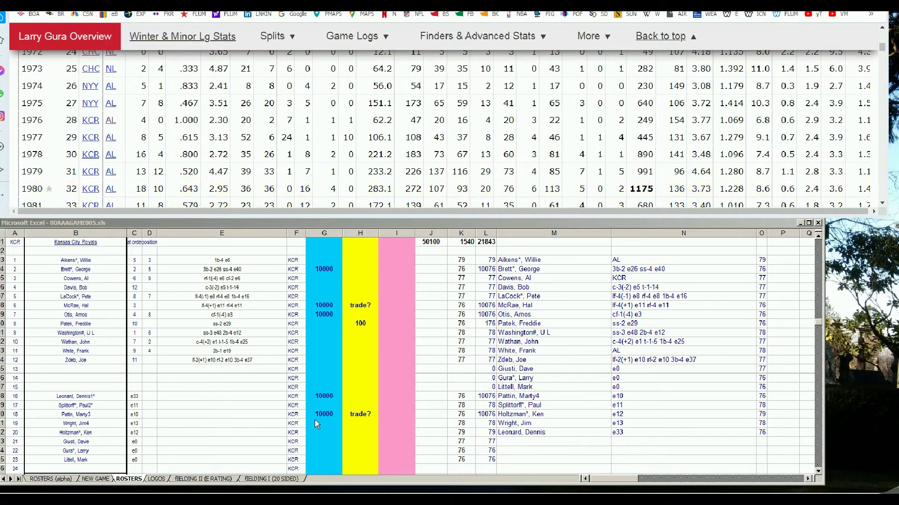
left_click(882, 205)
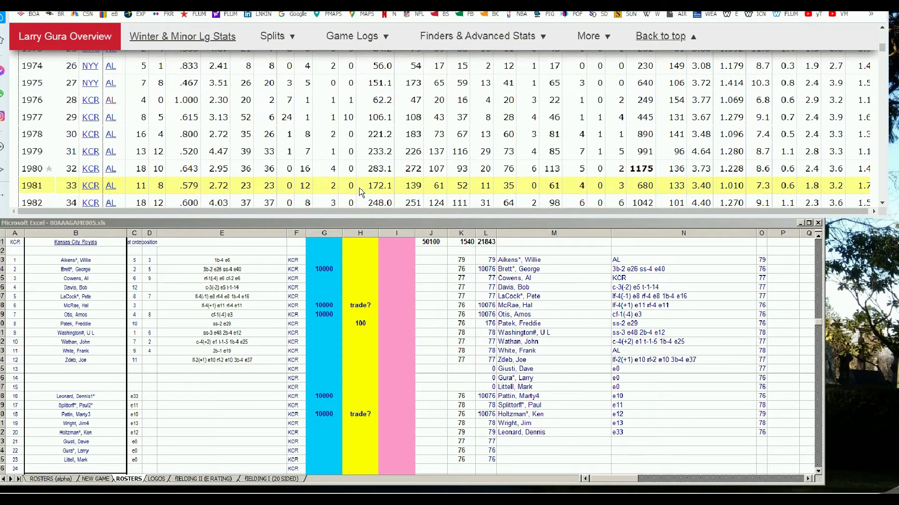
mouse_move(217, 139)
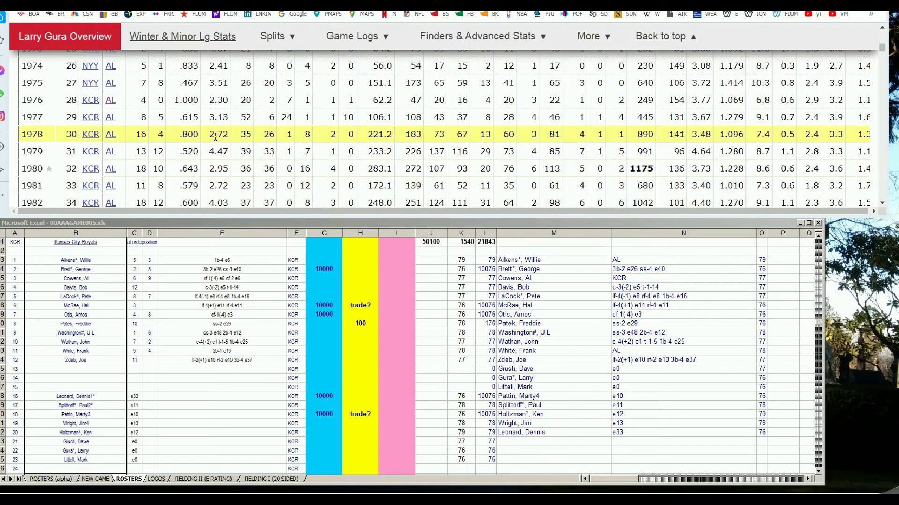
mouse_move(221, 187)
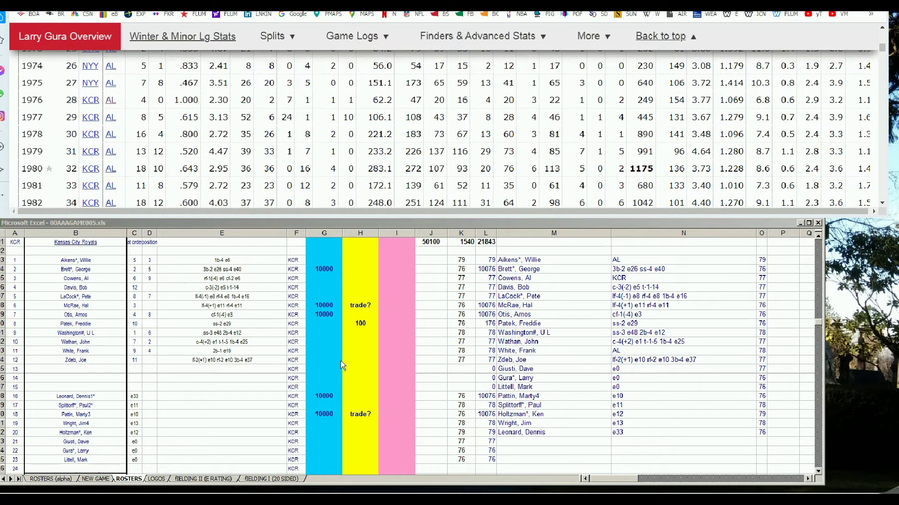
Enter 10000 in the blue column G of Larry Gura's roster row
left_click(318, 454)
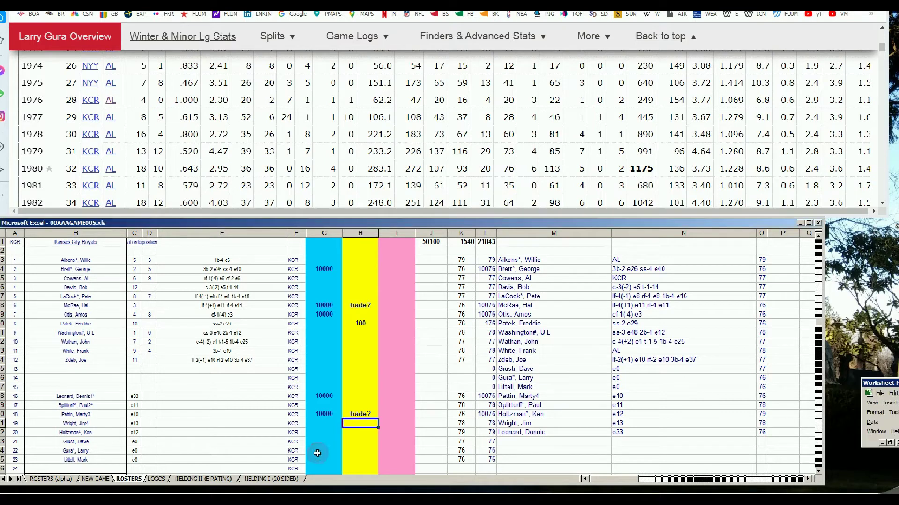
type("10000")
key("Return")
left_click(319, 453)
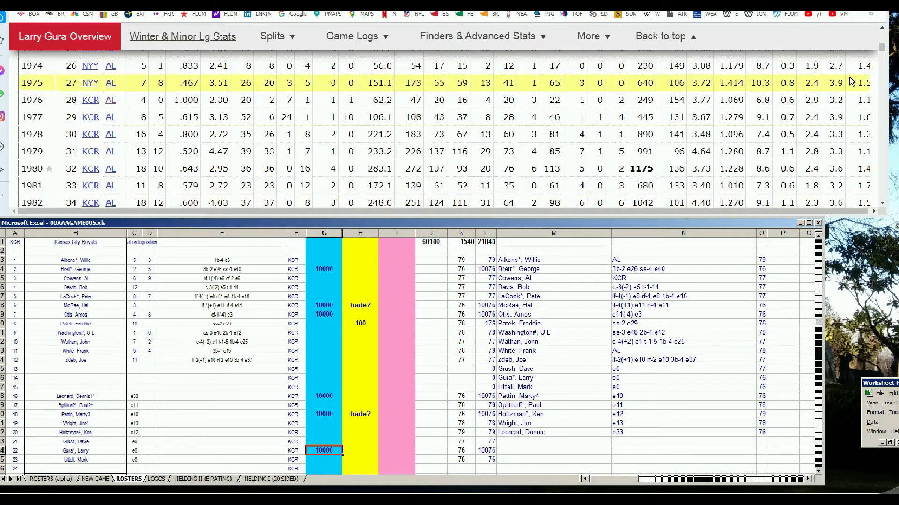
Search Baseball Reference for "littell", open Mark Littell's player page and view his season pitching statistics
left_click(883, 54)
left_click_drag(884, 54, 884, 40)
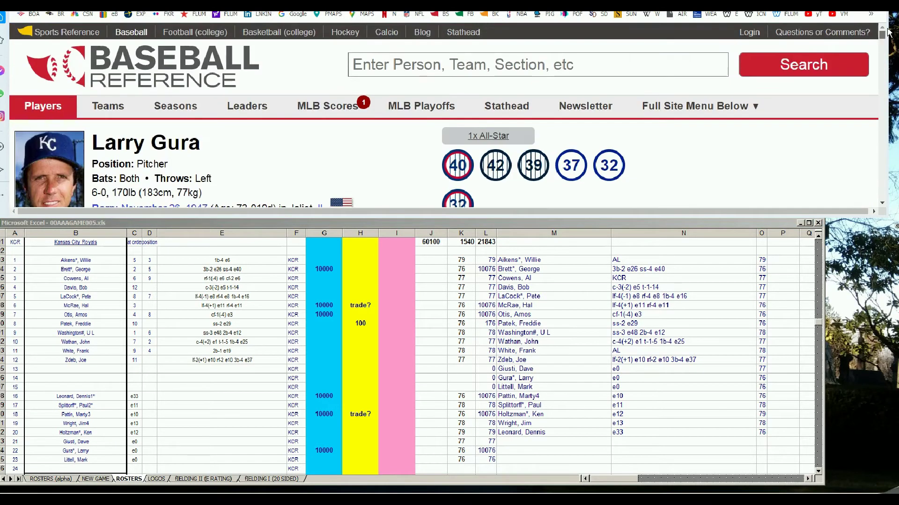
left_click(685, 66)
type("littell")
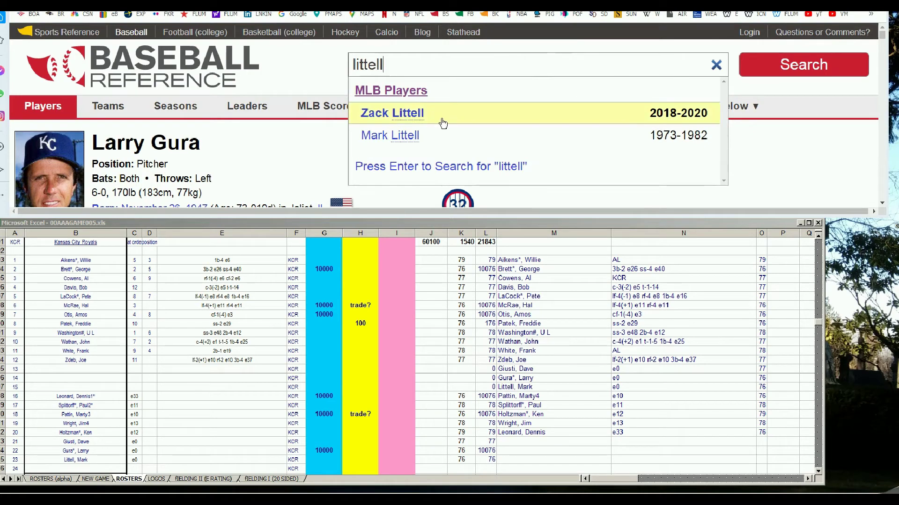
left_click(413, 137)
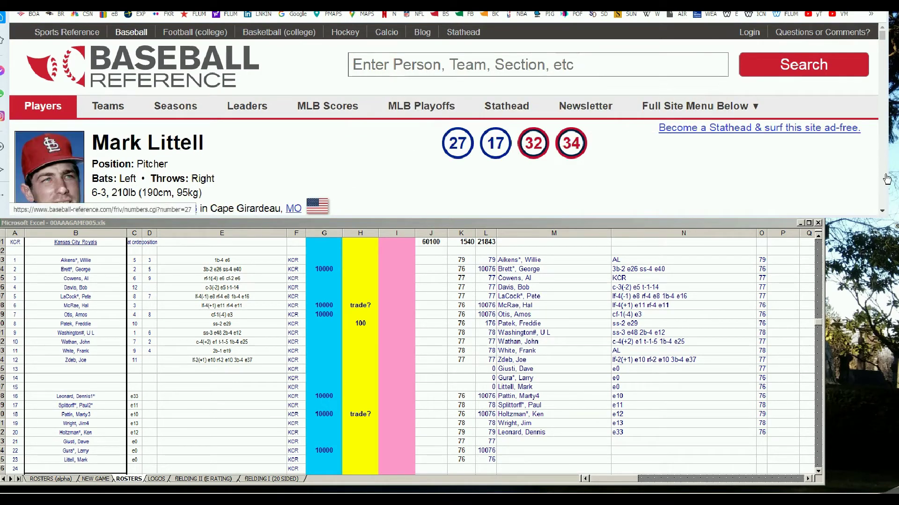
scroll(885, 207, "down", 10)
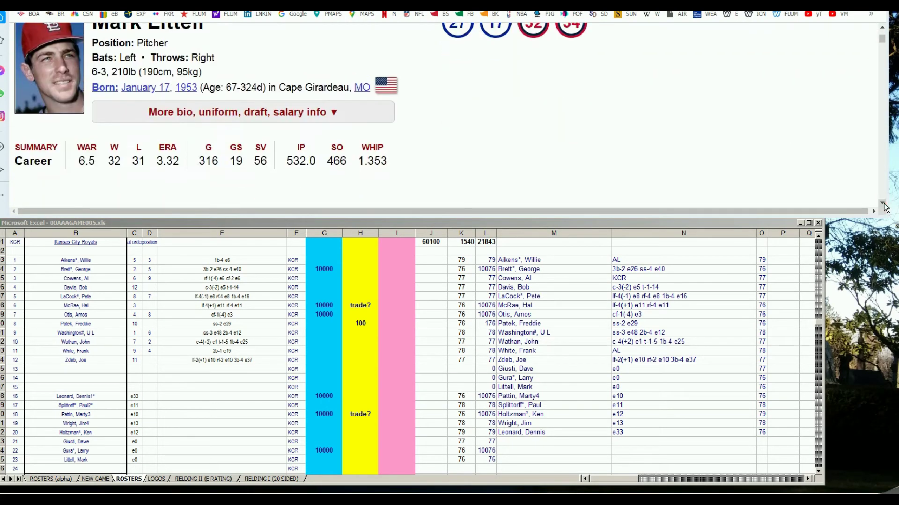
scroll(884, 207, "down", 3)
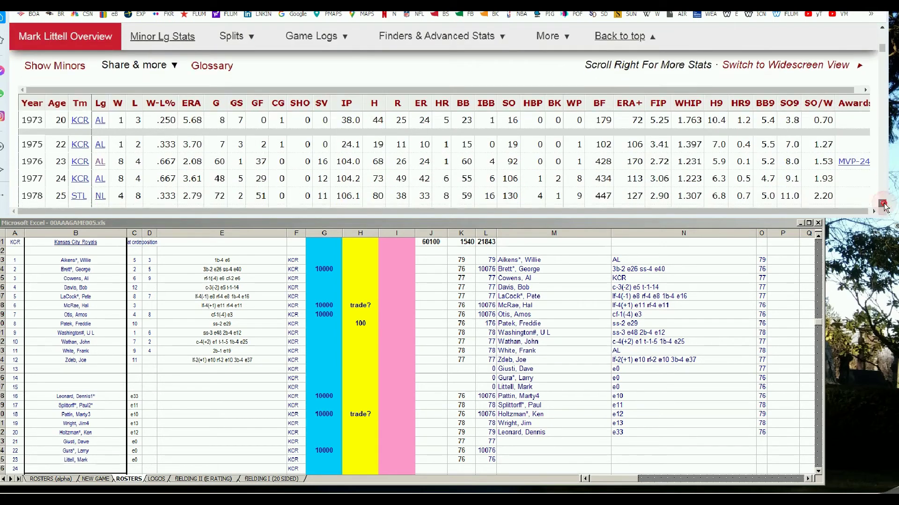
scroll(884, 205, "down", 1)
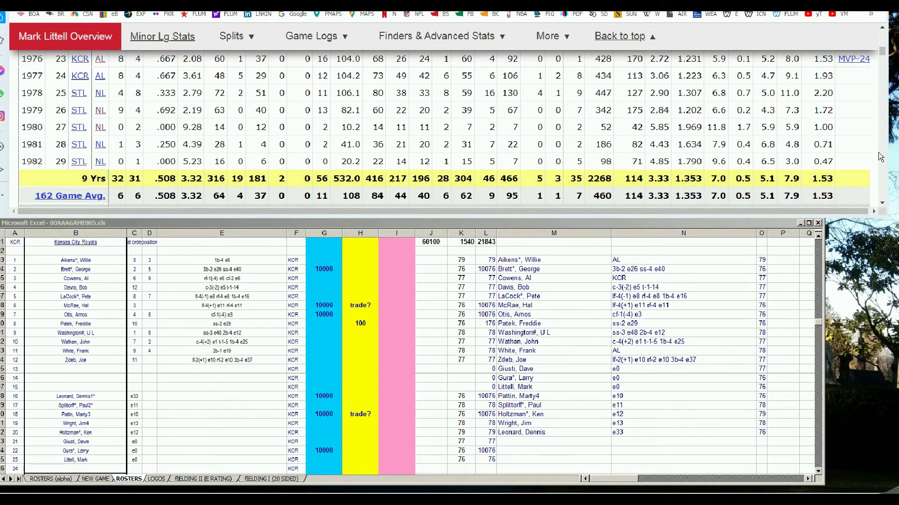
left_click_drag(882, 51, 881, 32)
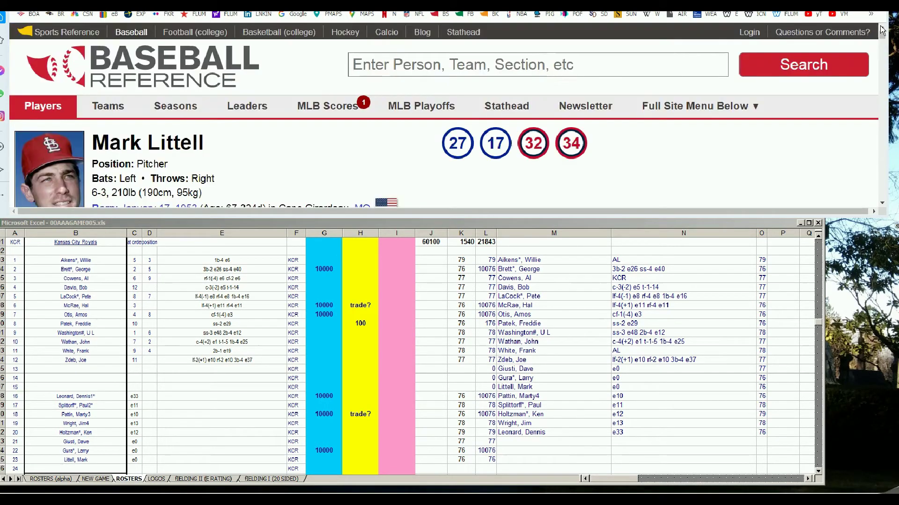
left_click(669, 65)
type("liván Hernández")
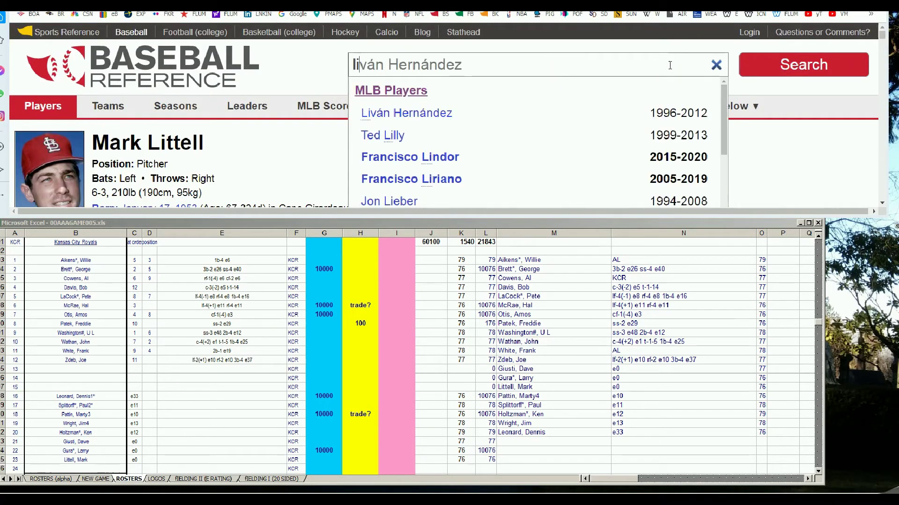
left_click(882, 205)
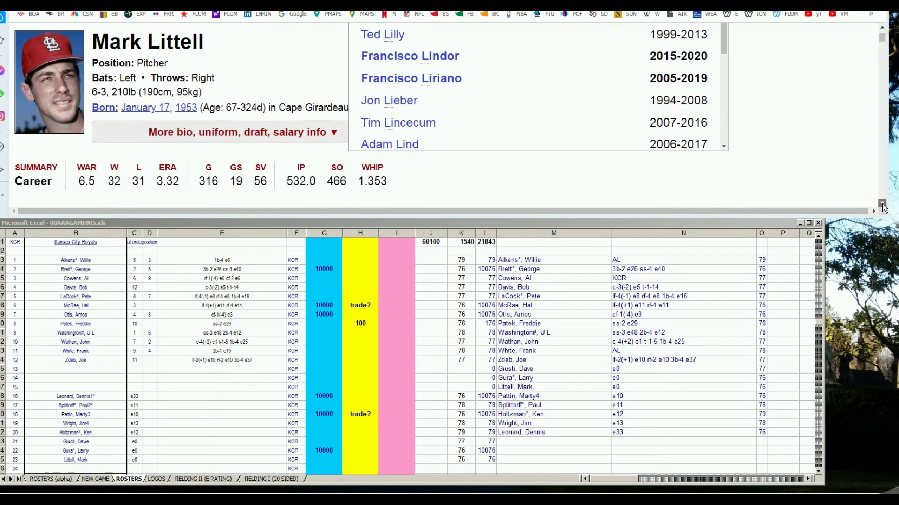
scroll(257, 146, "down", 8)
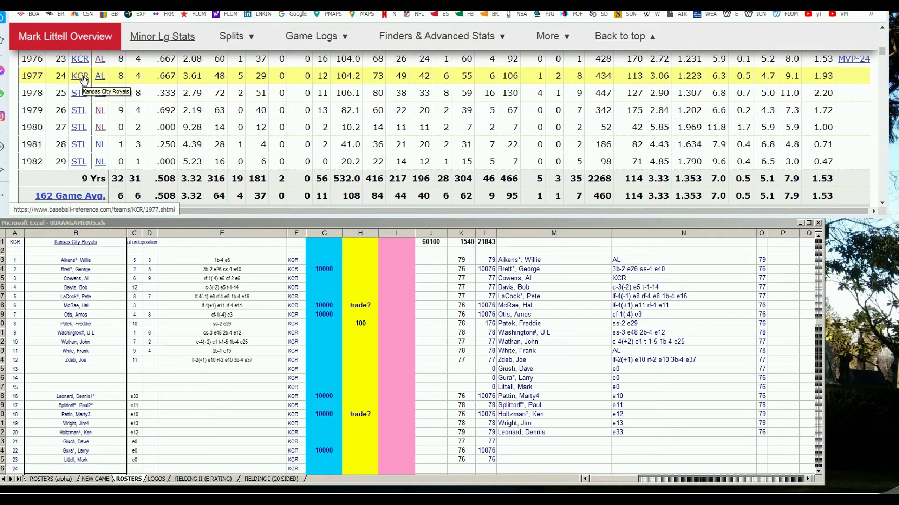
Enter 10000 in the blue column G and "trade?" in the yellow column H of Mark Littell's roster row
left_click(324, 460)
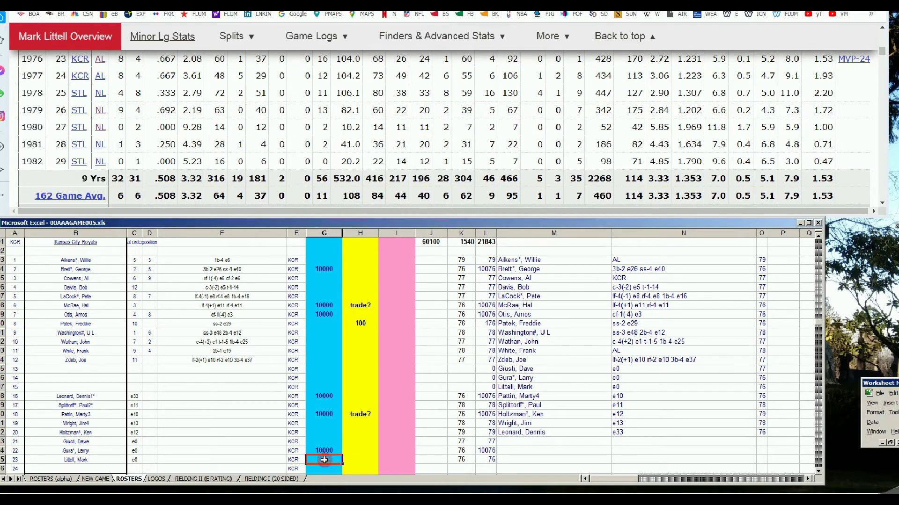
type("10000")
key("Tab")
type("t")
key("Up")
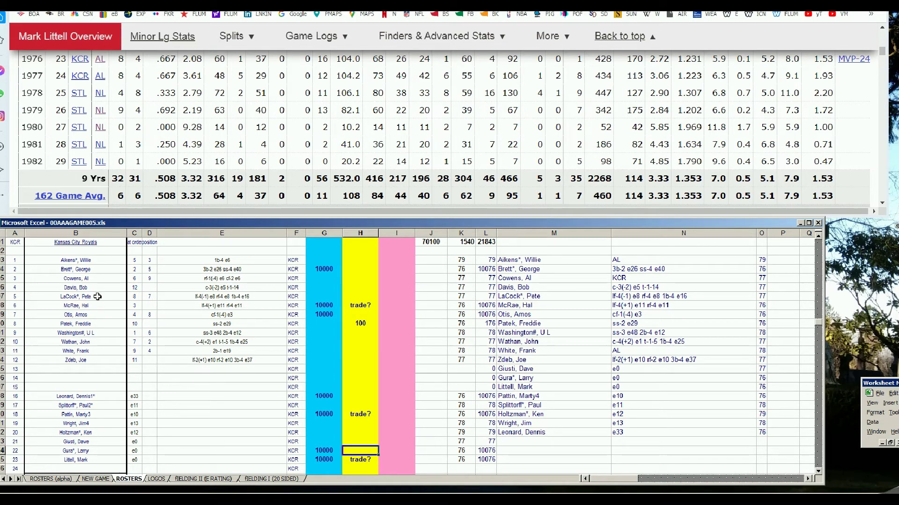
Review the keep and trade marks in the coloured columns across the Royals' hitter and pitcher rows
left_click(396, 307)
left_click(401, 287)
left_click(397, 314)
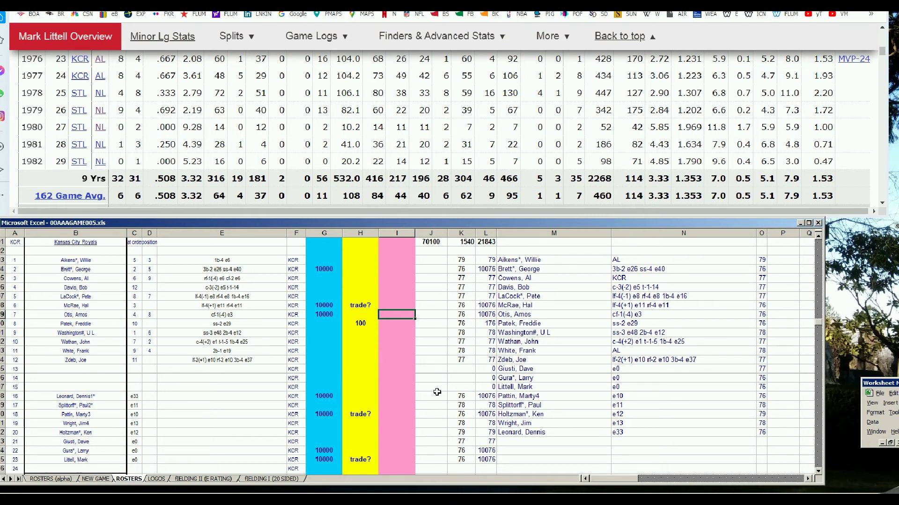
left_click(323, 271)
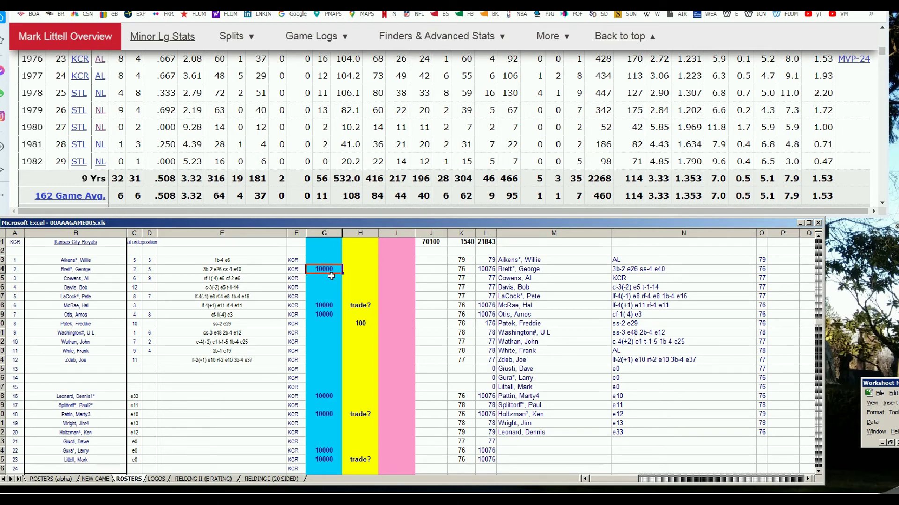
left_click(317, 279)
key("Up")
left_click(335, 296)
left_click(334, 315)
left_click(327, 398)
left_click(323, 414)
left_click(333, 337)
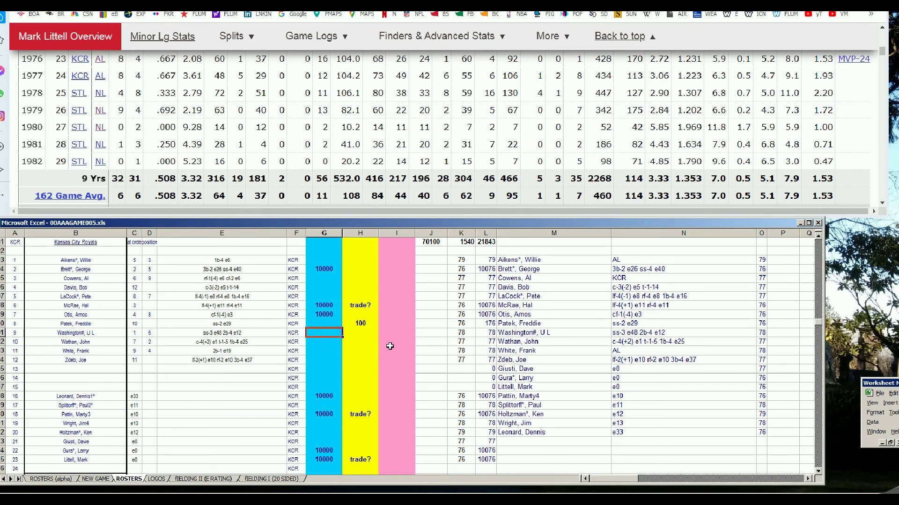